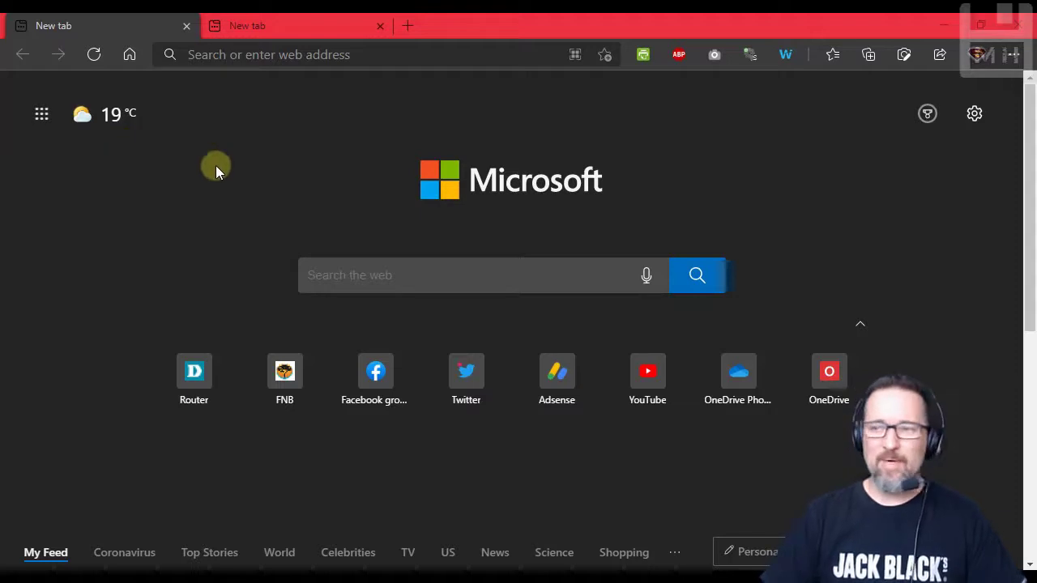
- Focus the empty address bar on Edge's second new tab
click(390, 54)
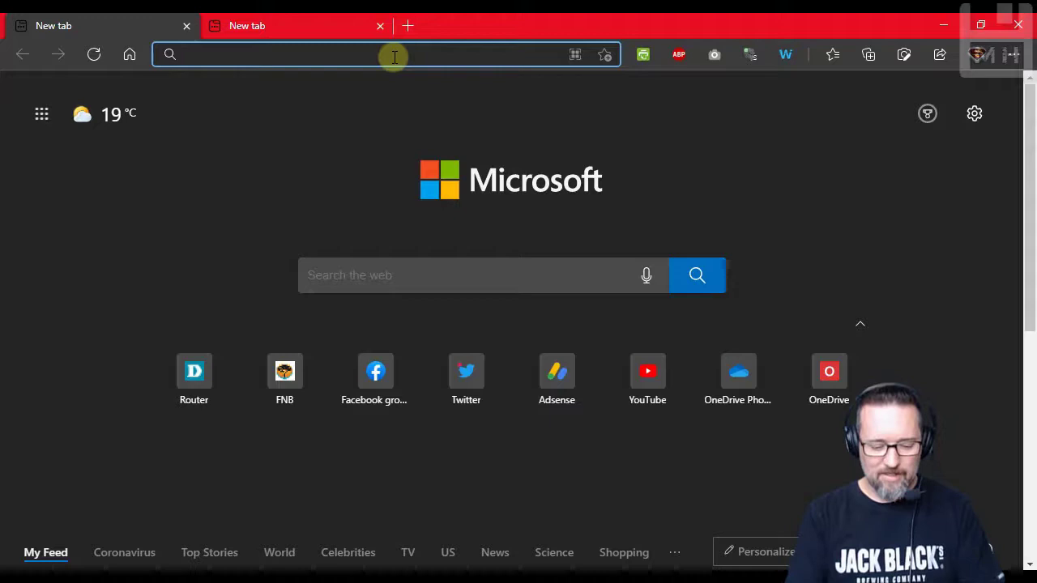
- Go to docs.google.com by accepting the autocomplete suggestion for 'docs.'
text(docs.)
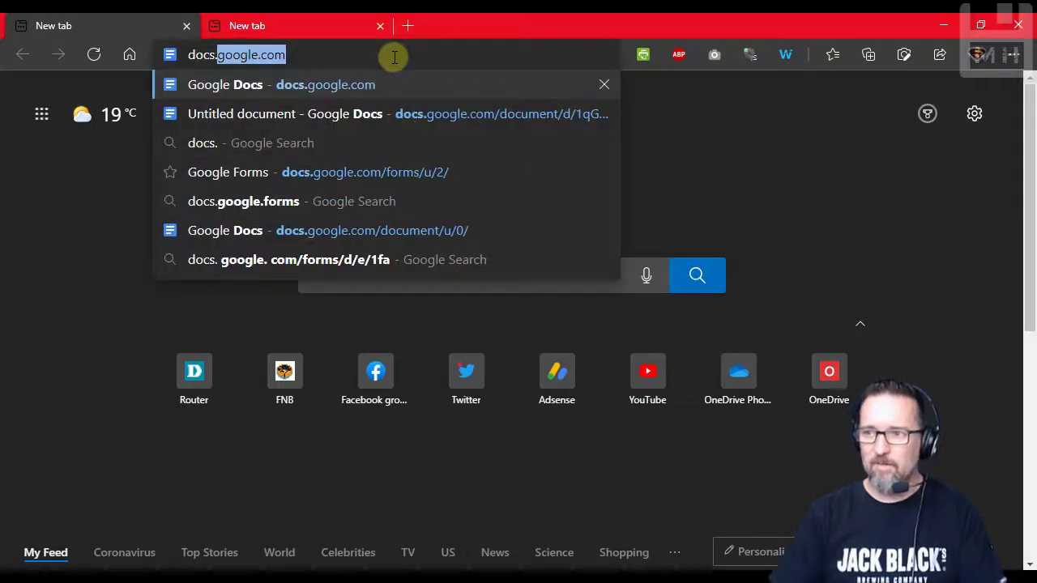
key(Right)
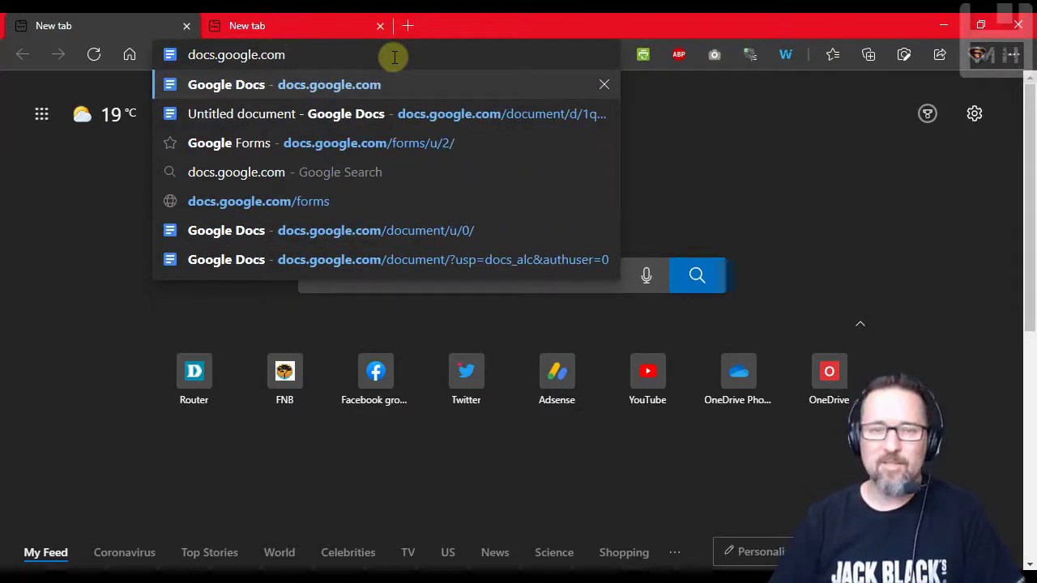
key(Return)
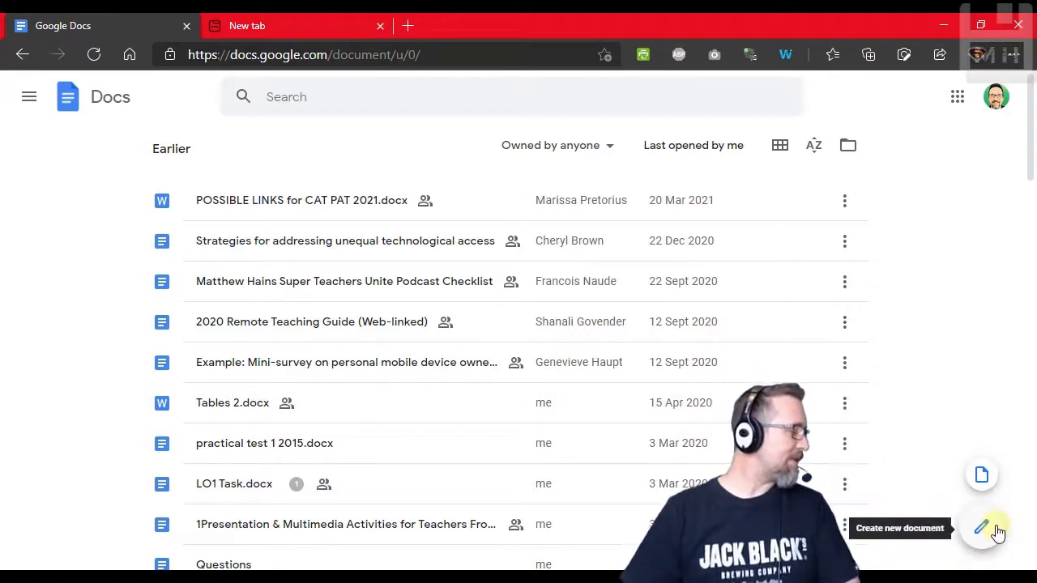
- Create a blank document titled 'Demo One' and start typing the demo sentence in its body
click(998, 531)
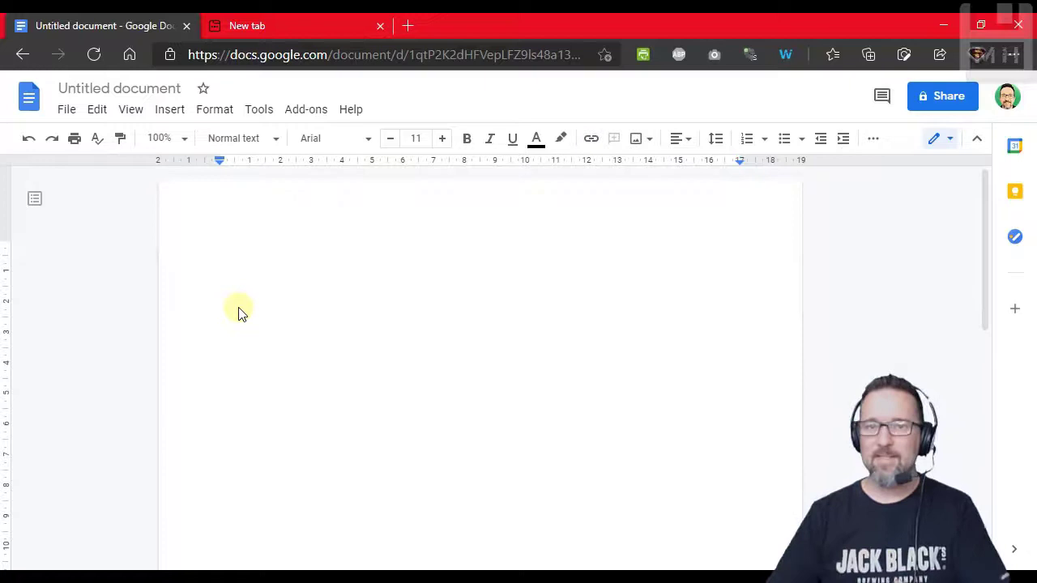
click(152, 90)
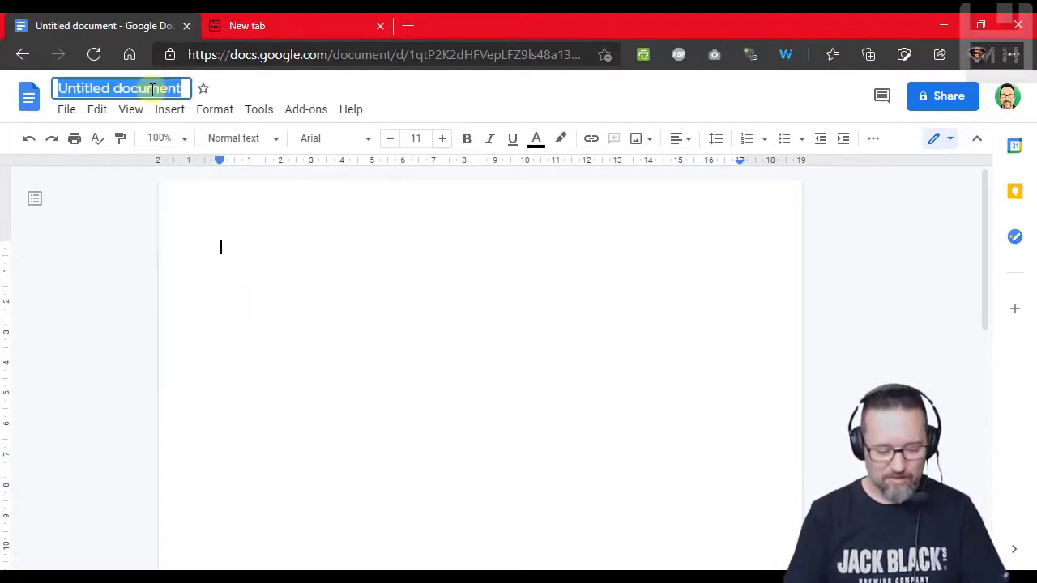
text(Demo One)
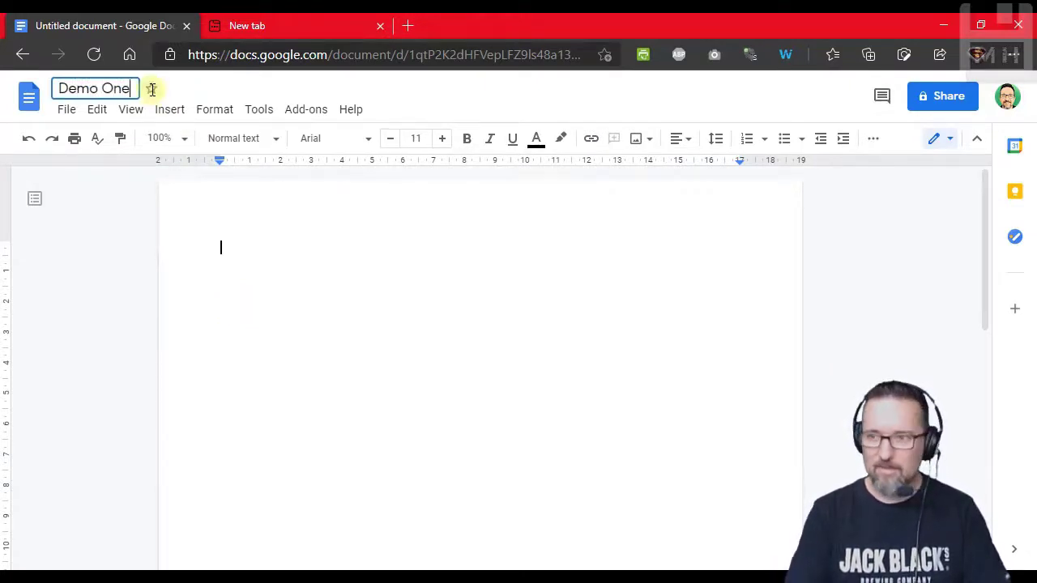
click(356, 292)
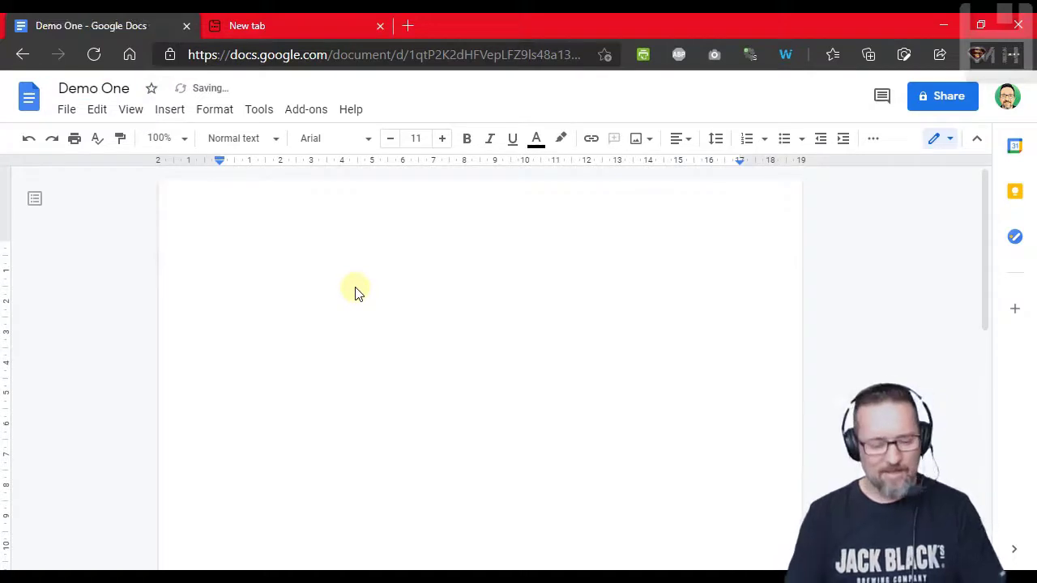
text(Th)
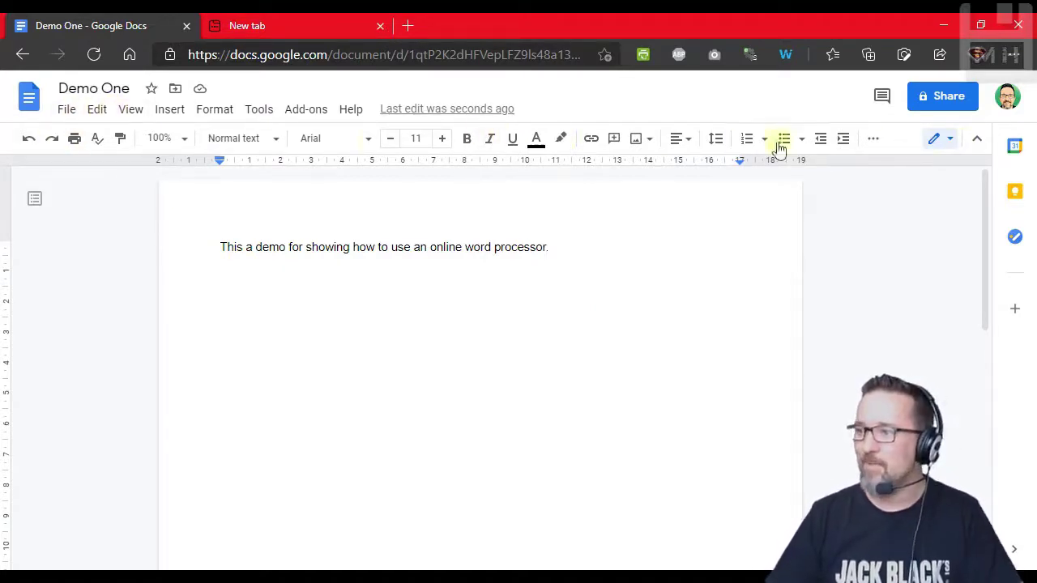
click(96, 111)
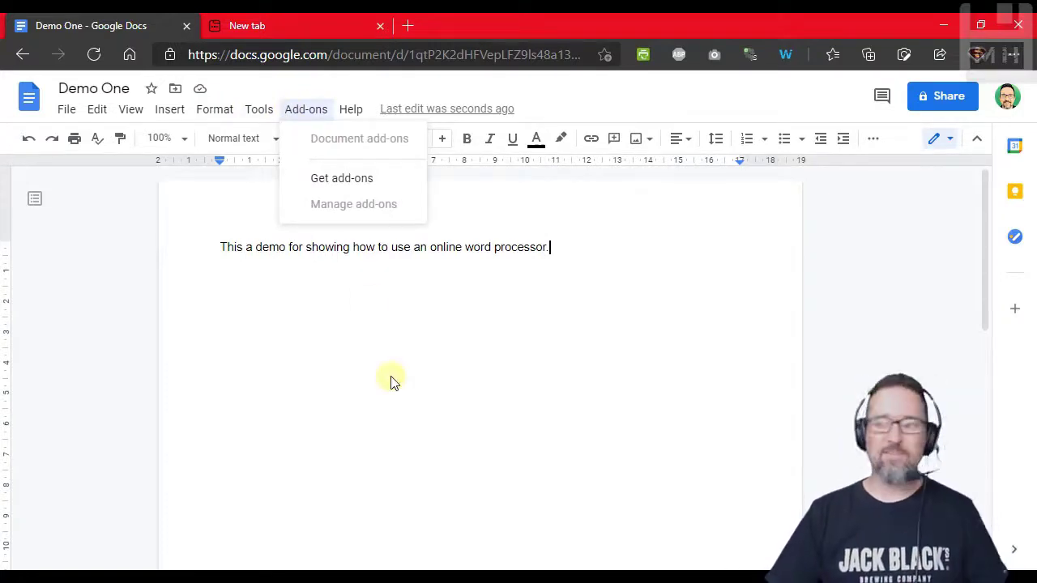
click(391, 247)
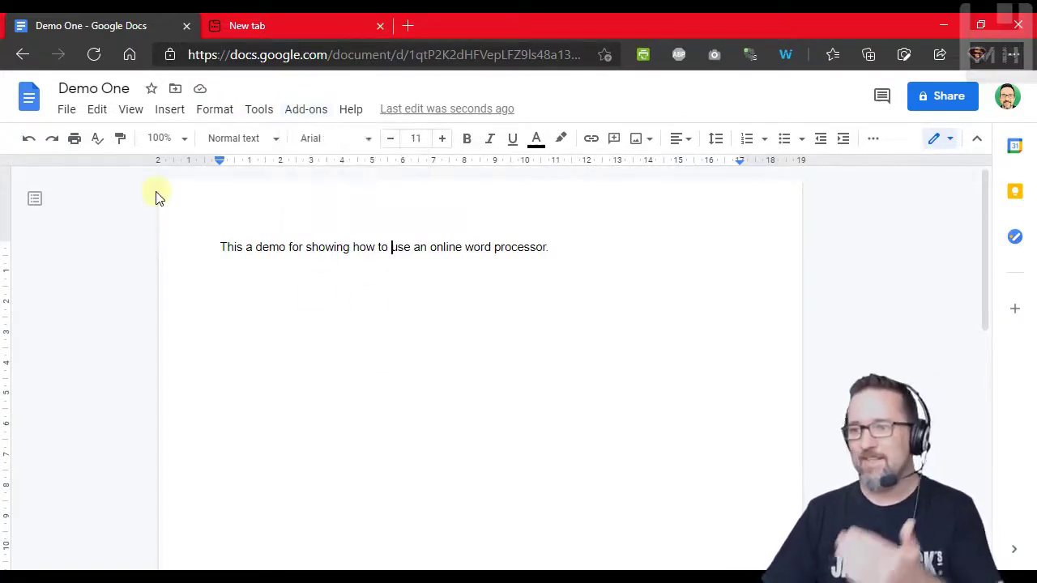
click(99, 110)
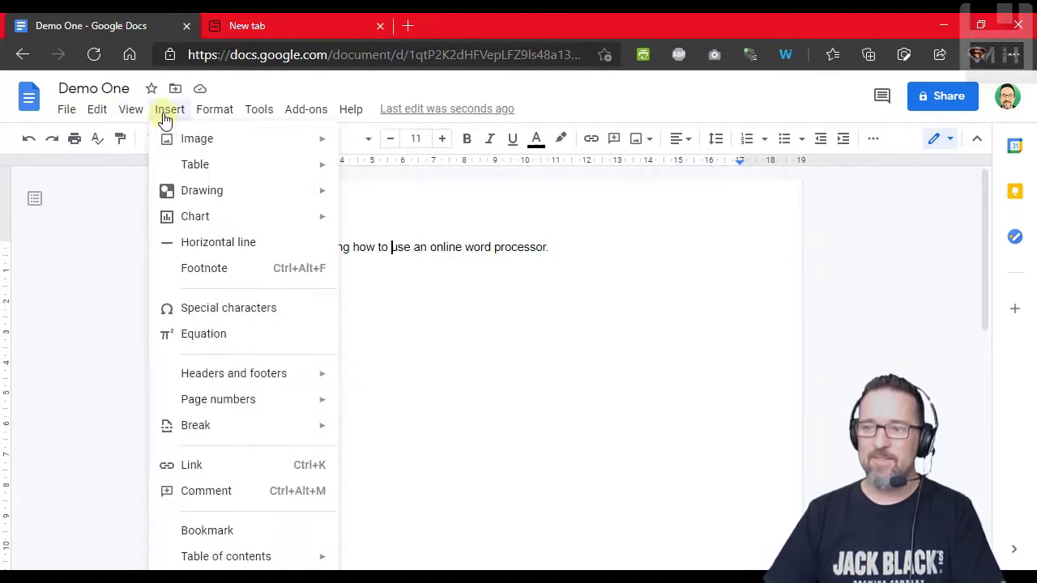
click(607, 373)
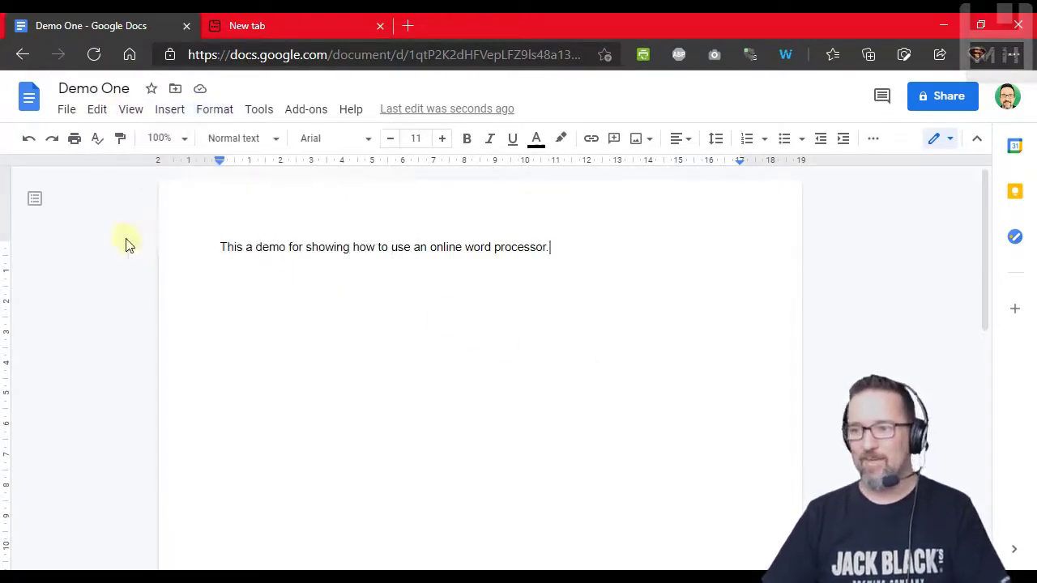
click(980, 140)
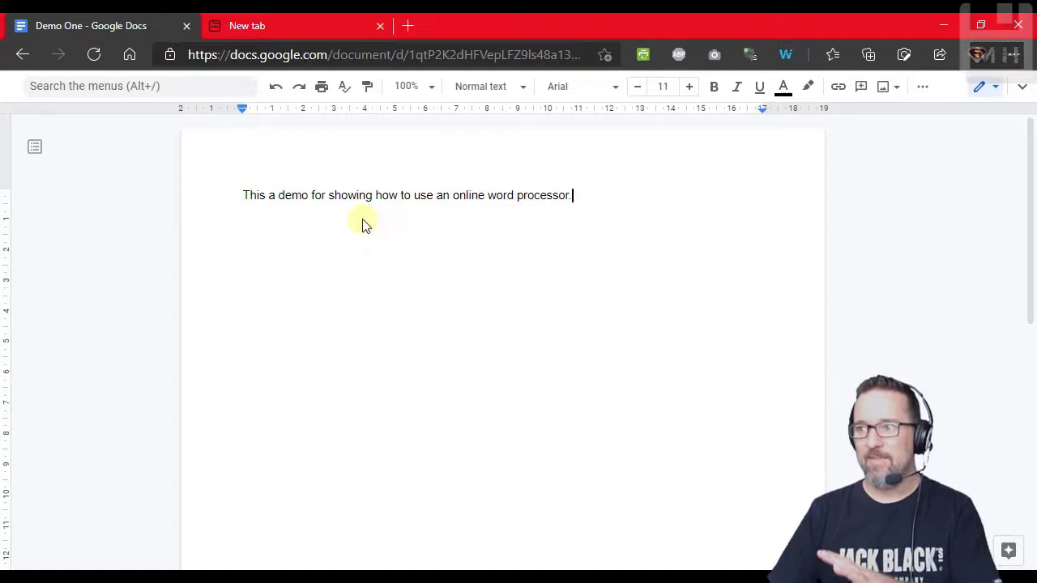
click(1019, 88)
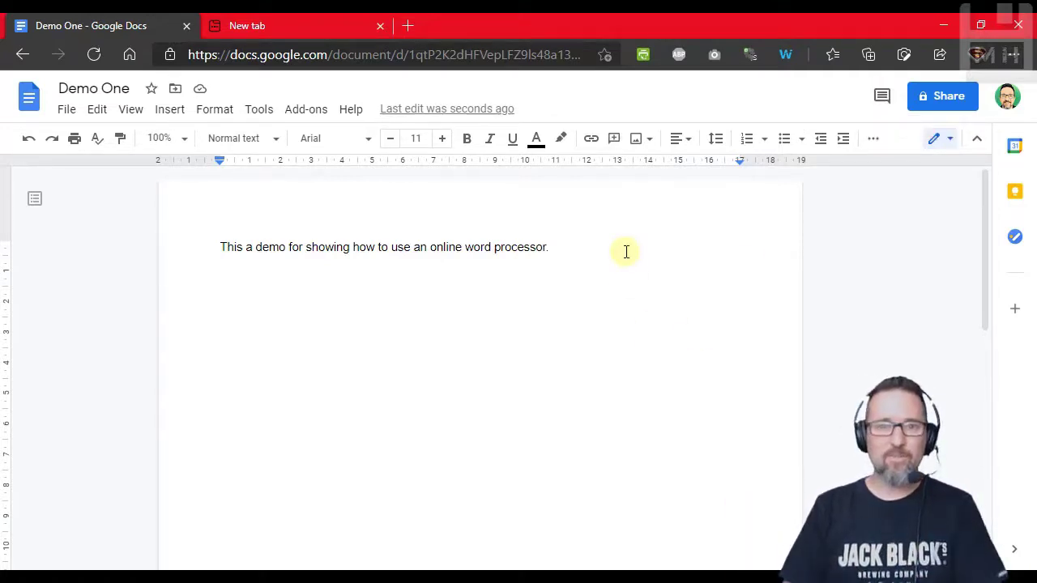
- Navigate the tab to sheets.google.com
click(324, 55)
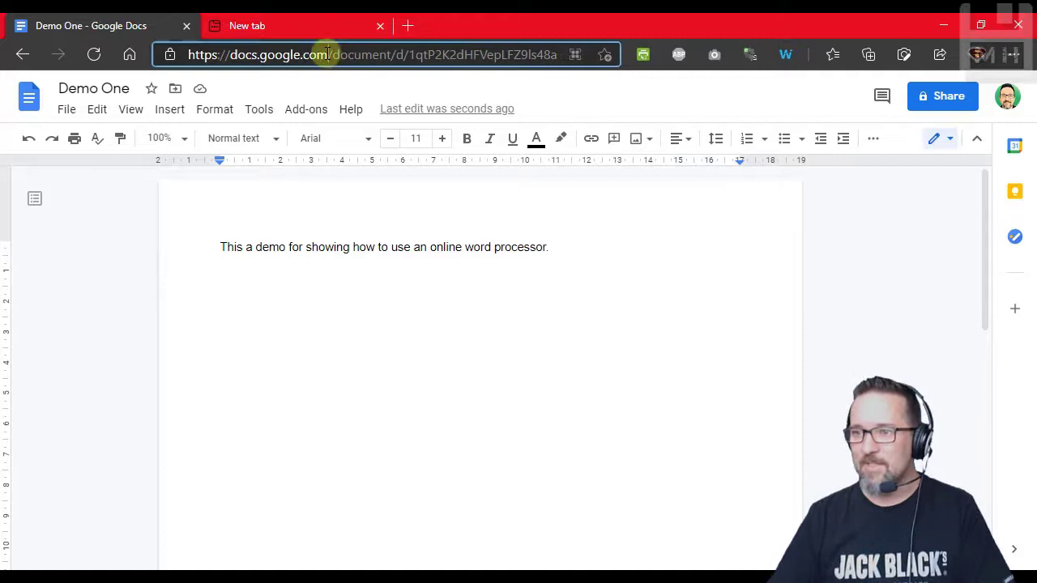
text(sheets.)
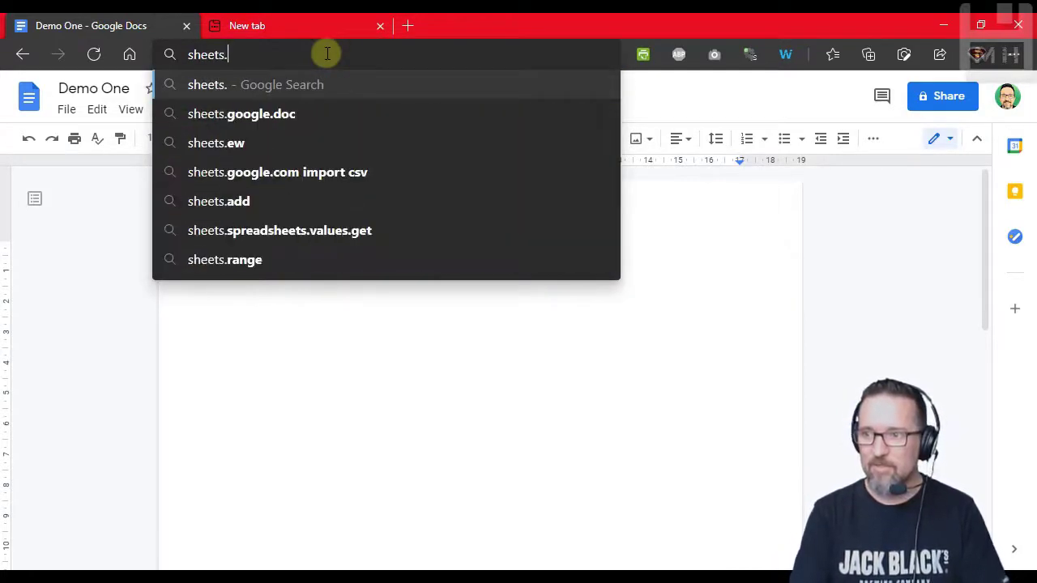
text(google.com)
key(Return)
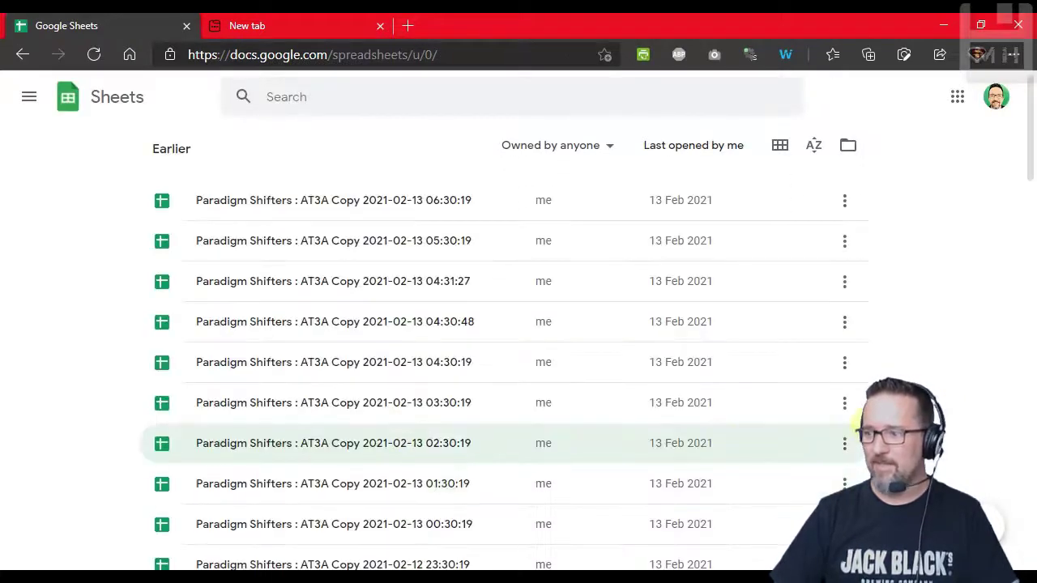
- Create a blank spreadsheet and title it 'Demo for Students'
click(990, 525)
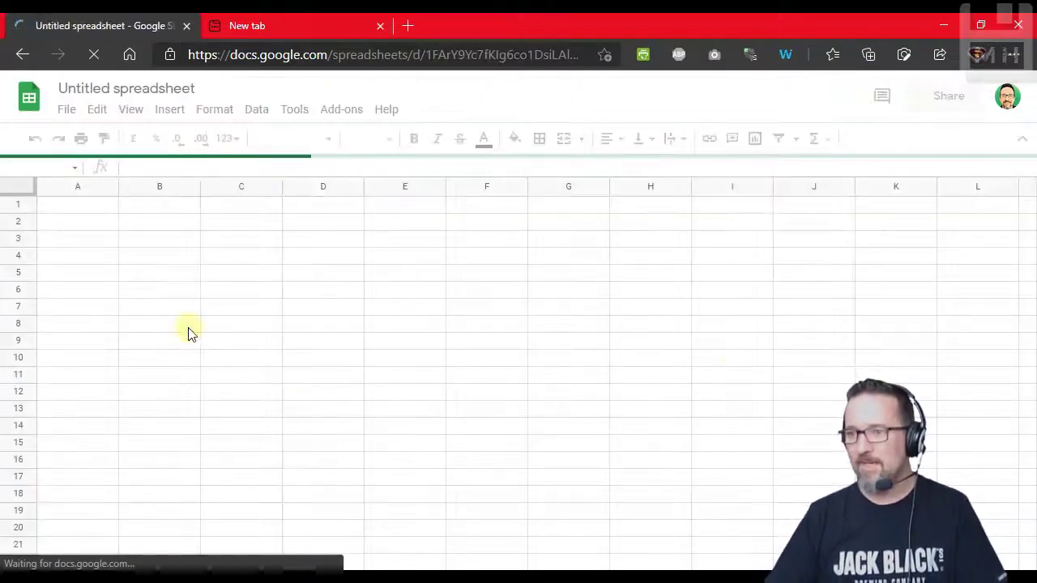
click(202, 87)
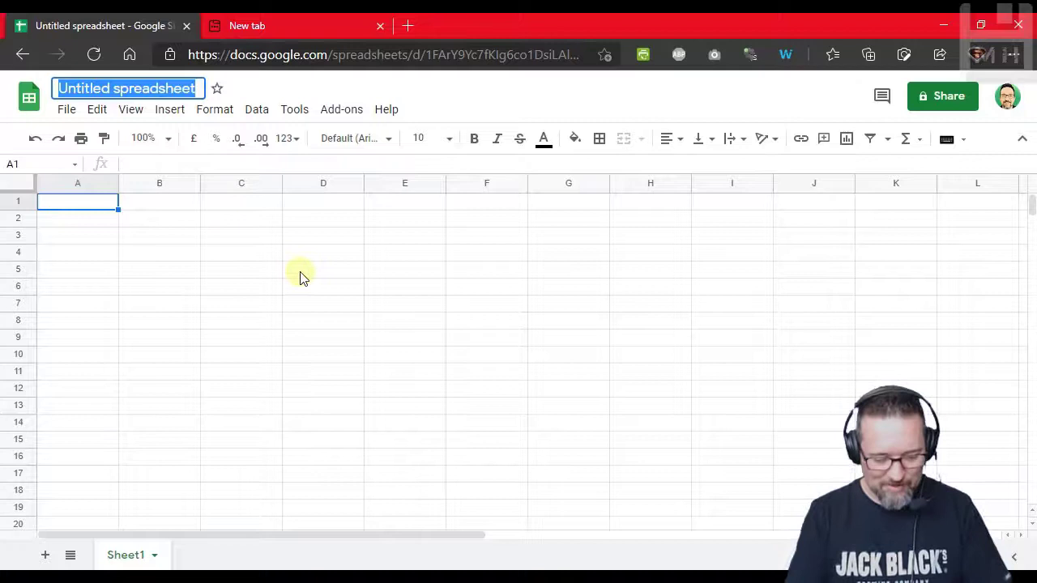
text(Demo for S)
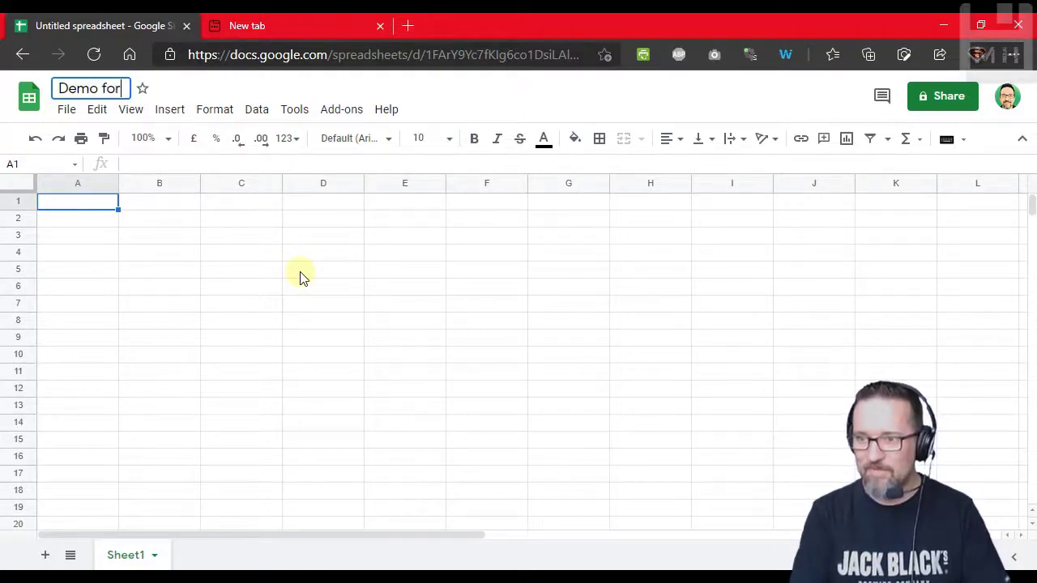
text(tudents)
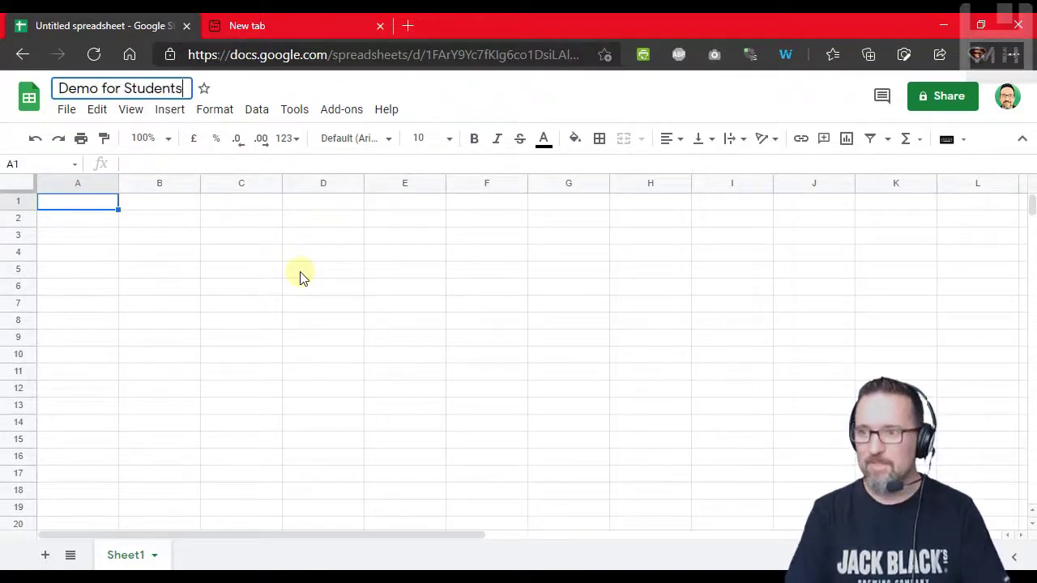
click(300, 278)
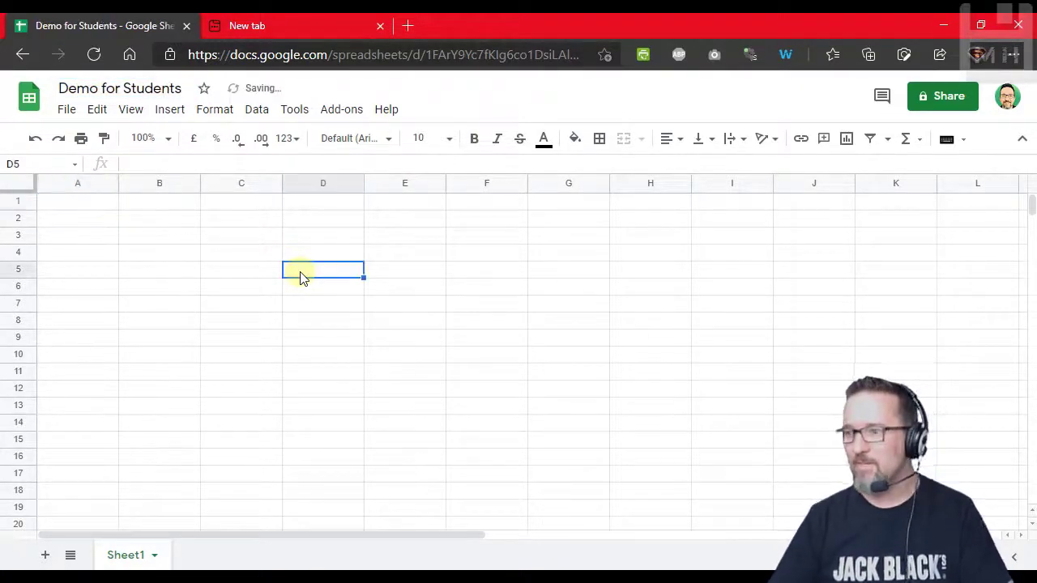
- Browse the sheet's Format menu, select cell C2, then focus a new Edge tab's address bar
click(100, 202)
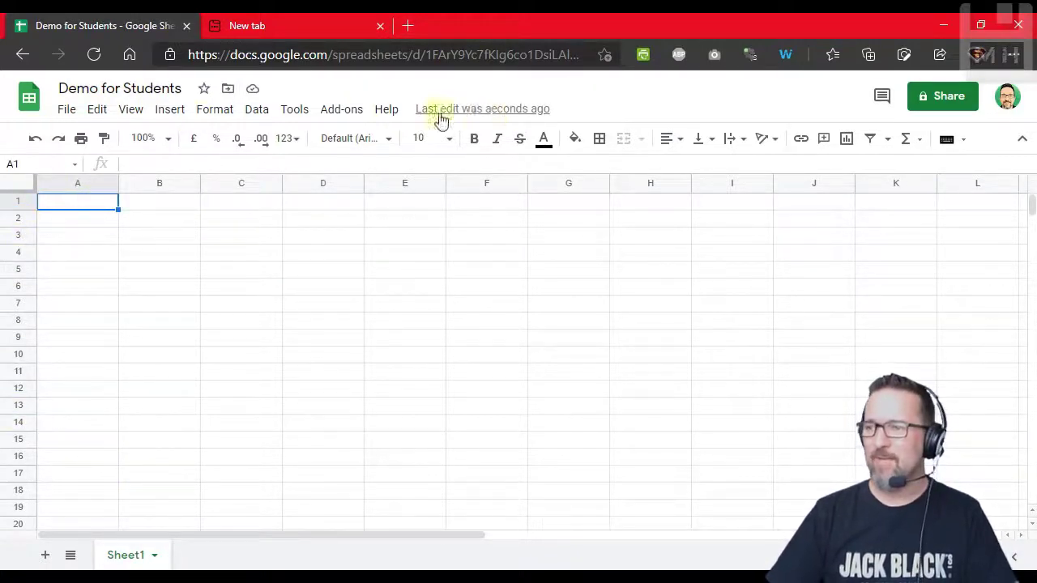
click(215, 111)
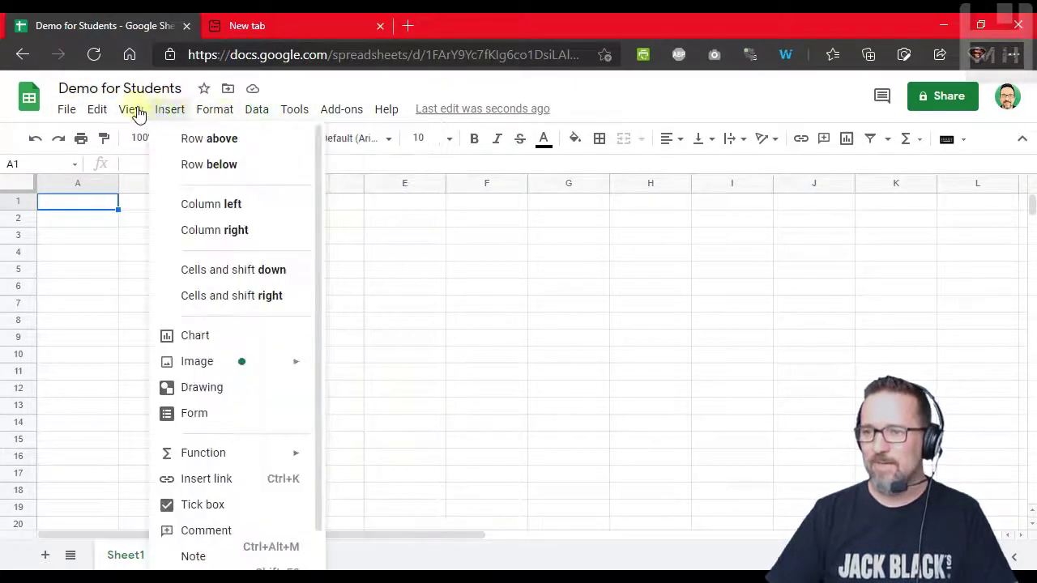
click(377, 275)
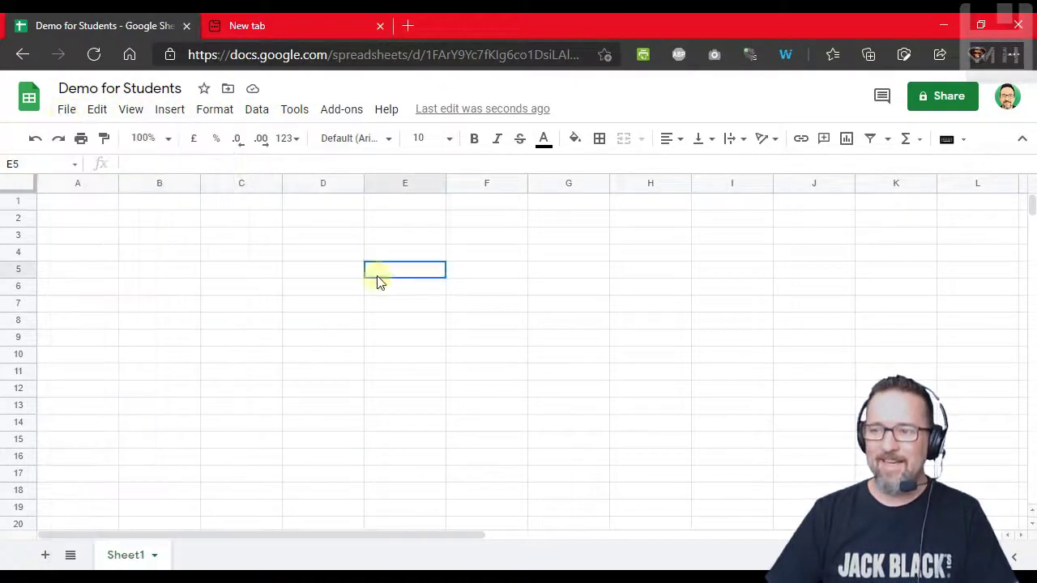
click(227, 224)
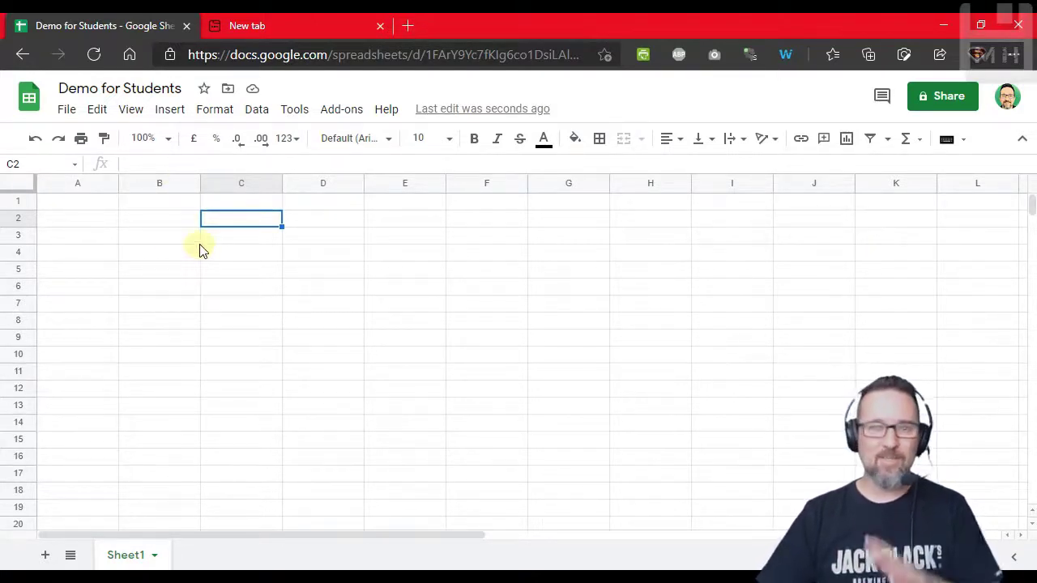
click(283, 24)
click(313, 51)
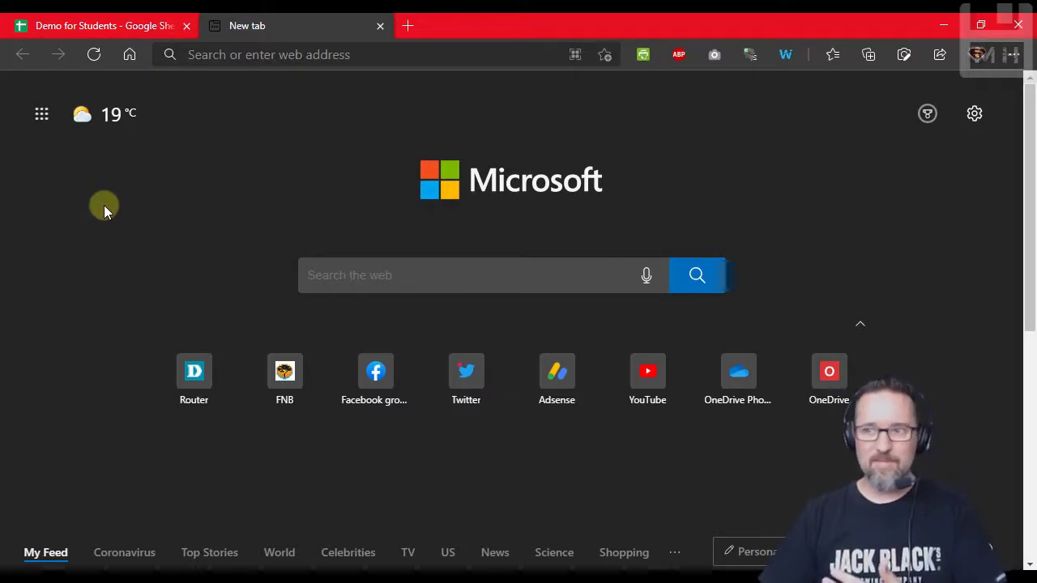
- Launch Word from the Microsoft 365 app launcher, giving blank 'Document 4'
click(41, 115)
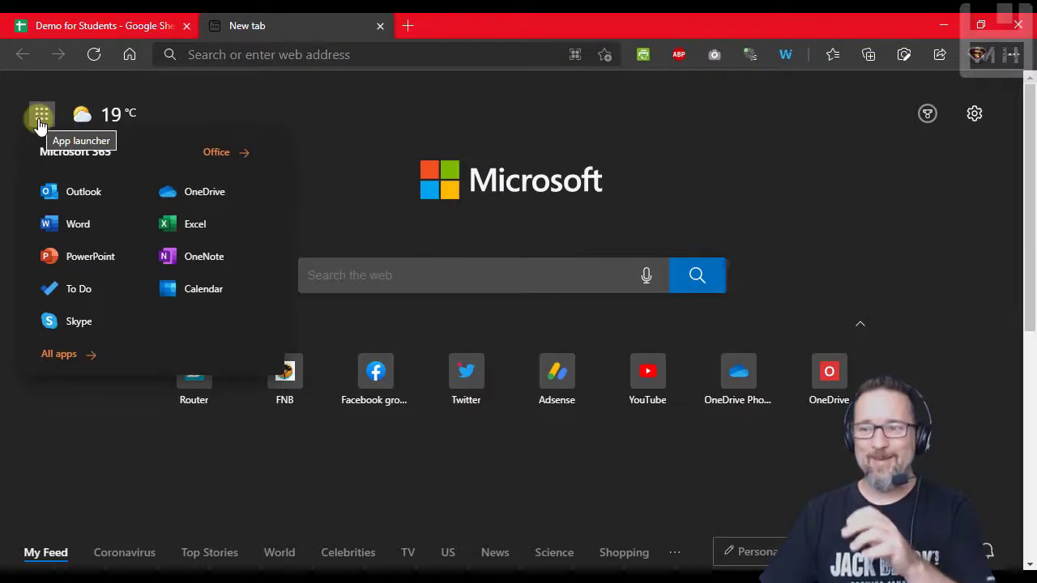
click(88, 229)
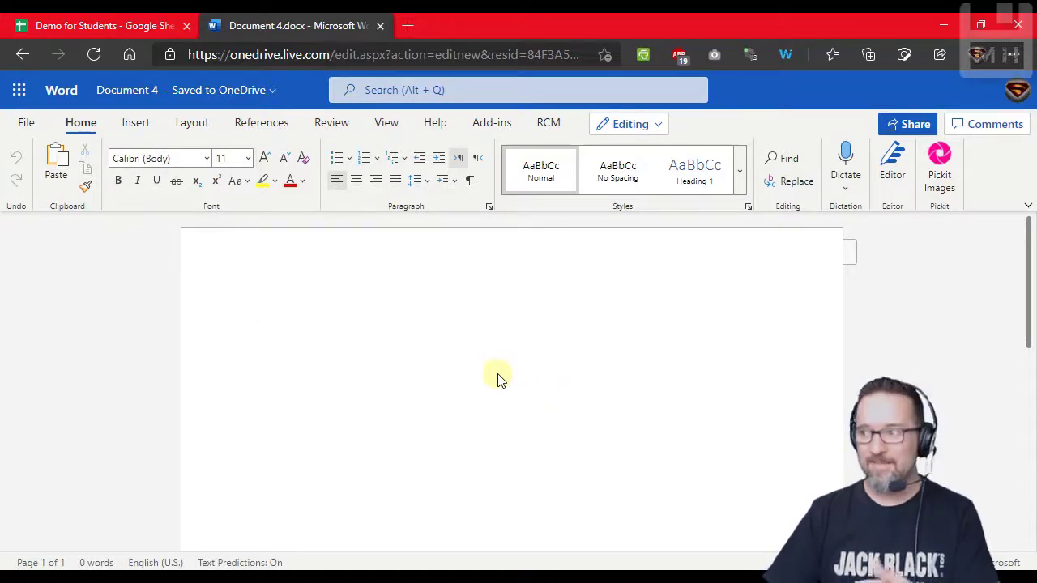
- Browse the ribbon tabs from Insert through RCM, back to Home, then type 'Here is a demo!'
click(134, 124)
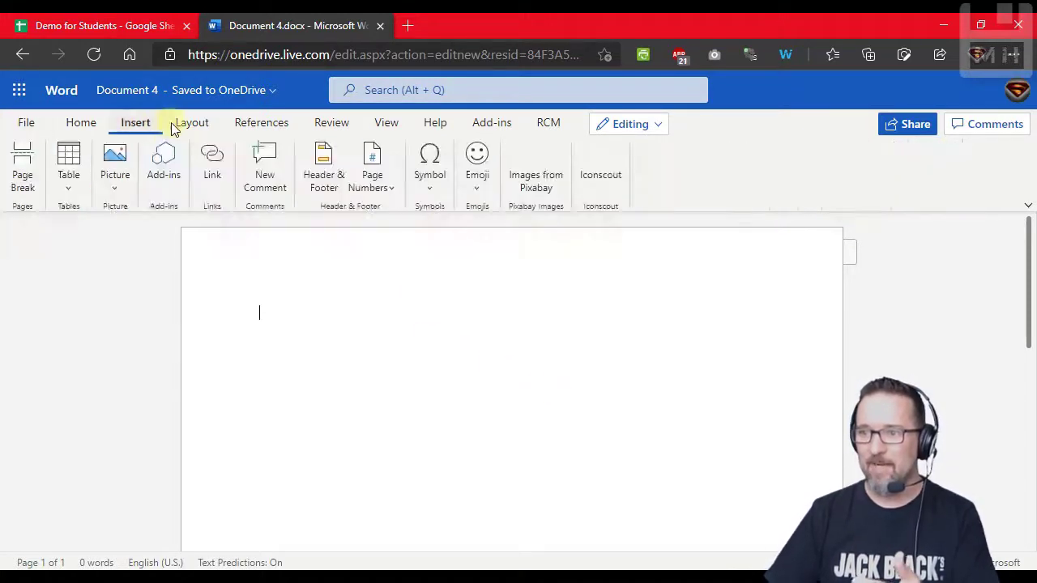
click(194, 128)
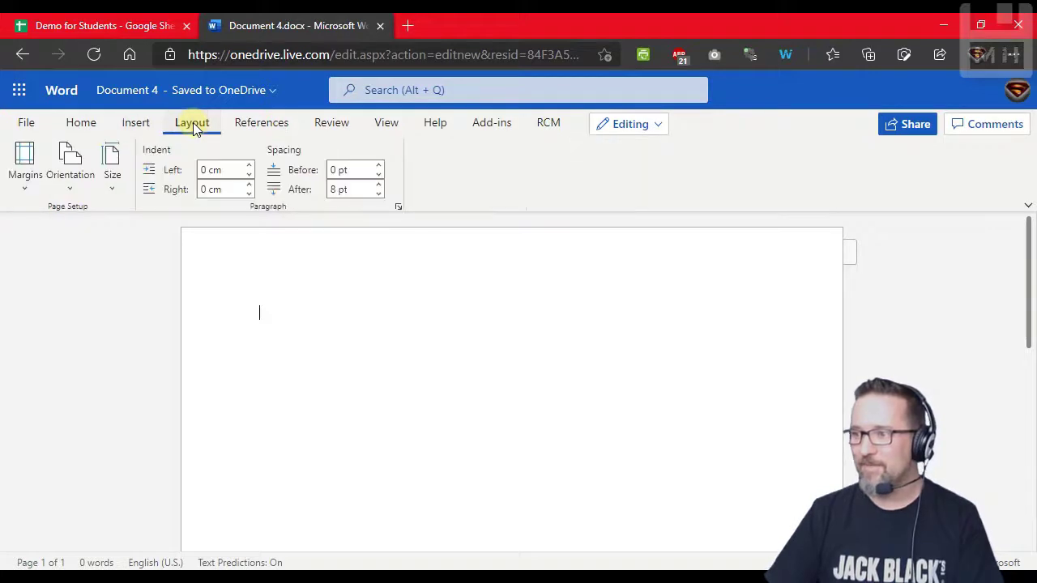
click(274, 126)
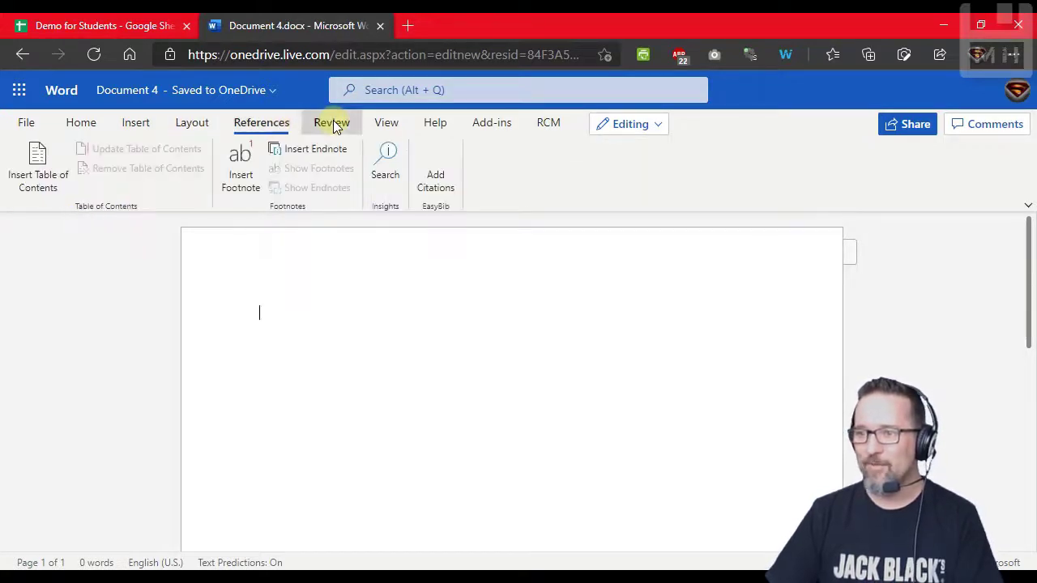
click(332, 122)
click(388, 120)
click(445, 121)
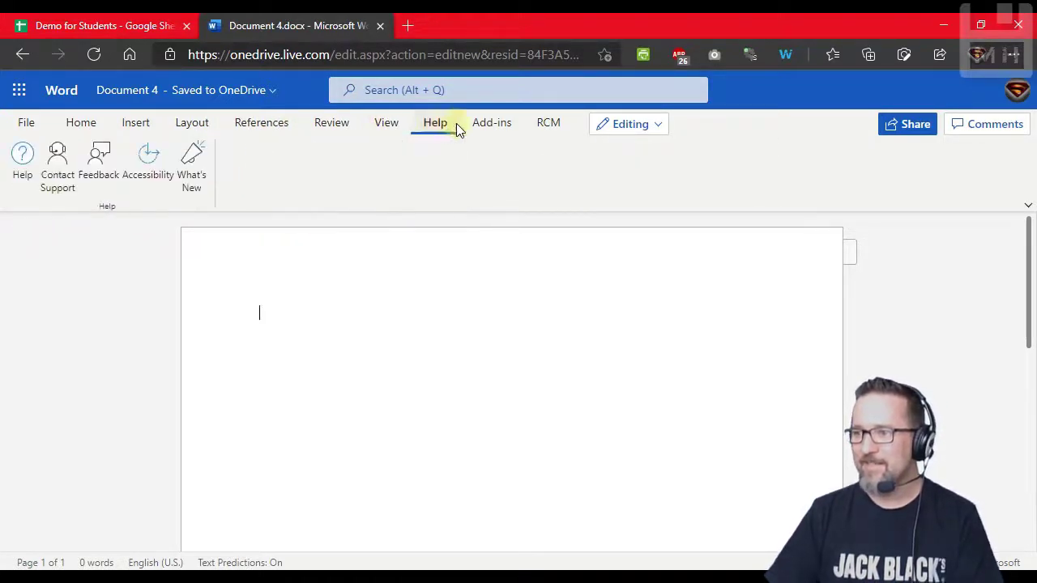
click(492, 121)
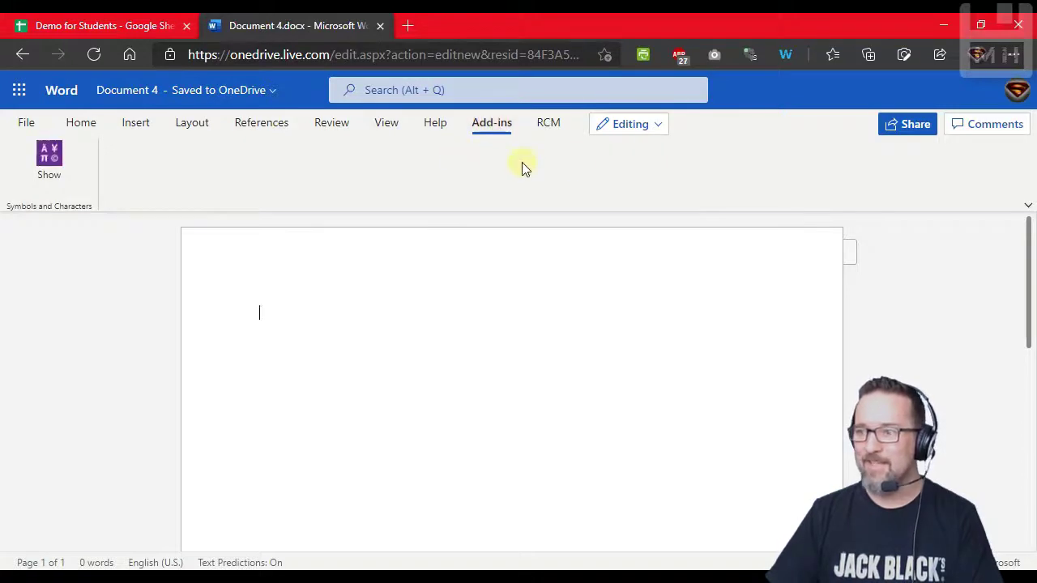
click(556, 125)
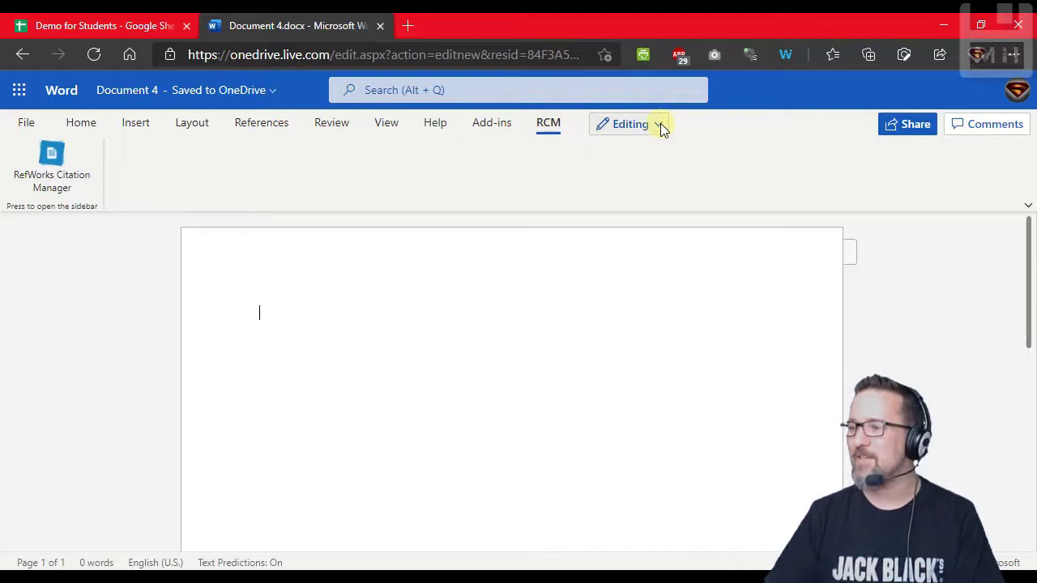
click(81, 124)
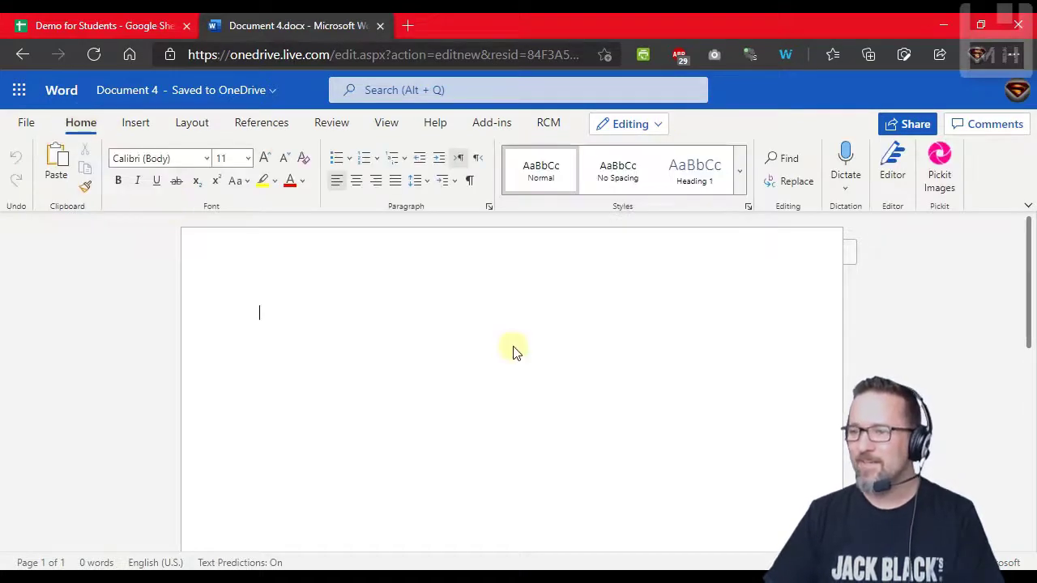
text(Her eis)
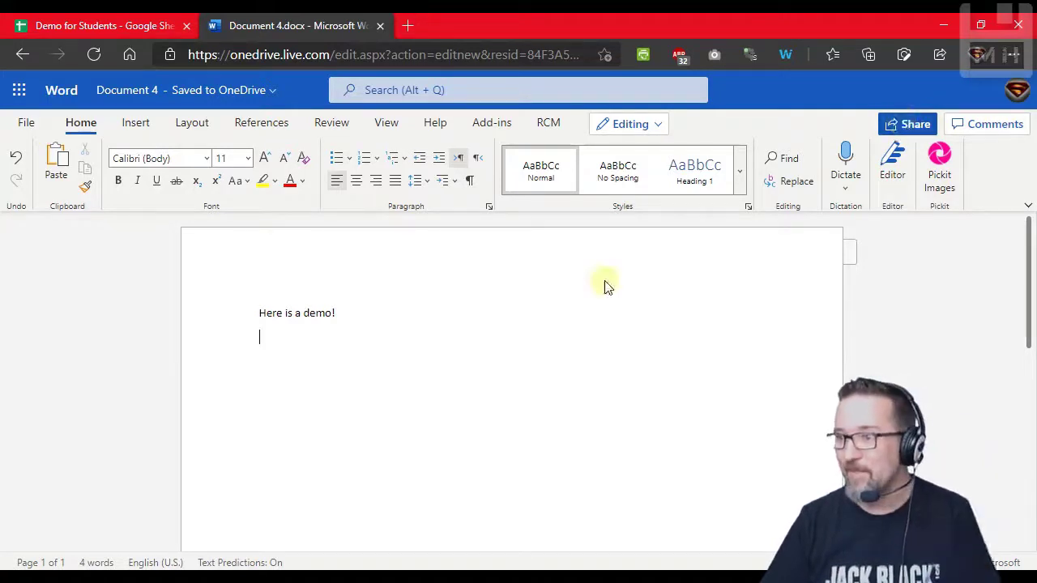
- Rename the Word document to 'Demo for students'
click(184, 89)
text(Demo for)
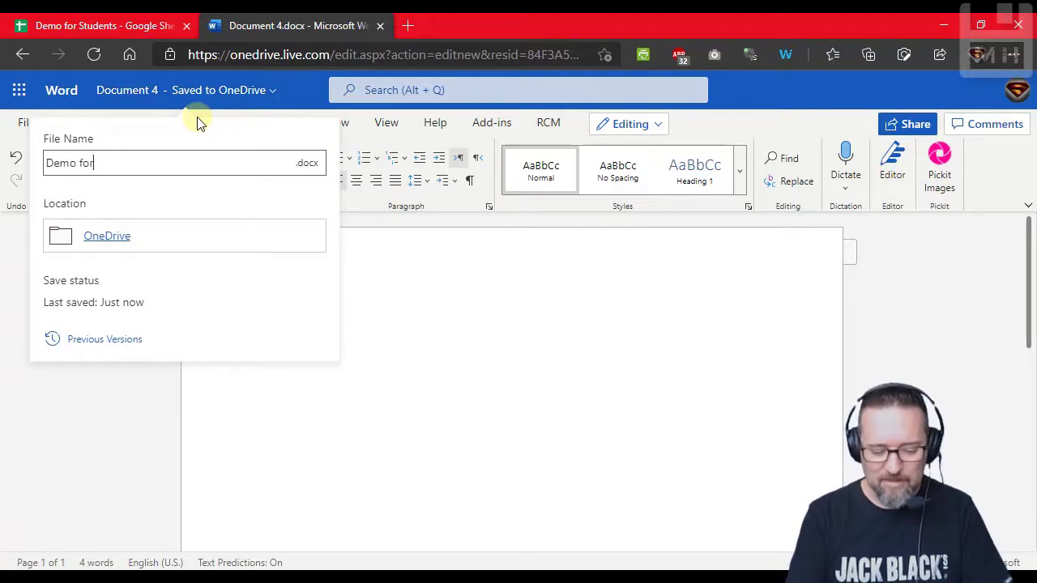
text( students)
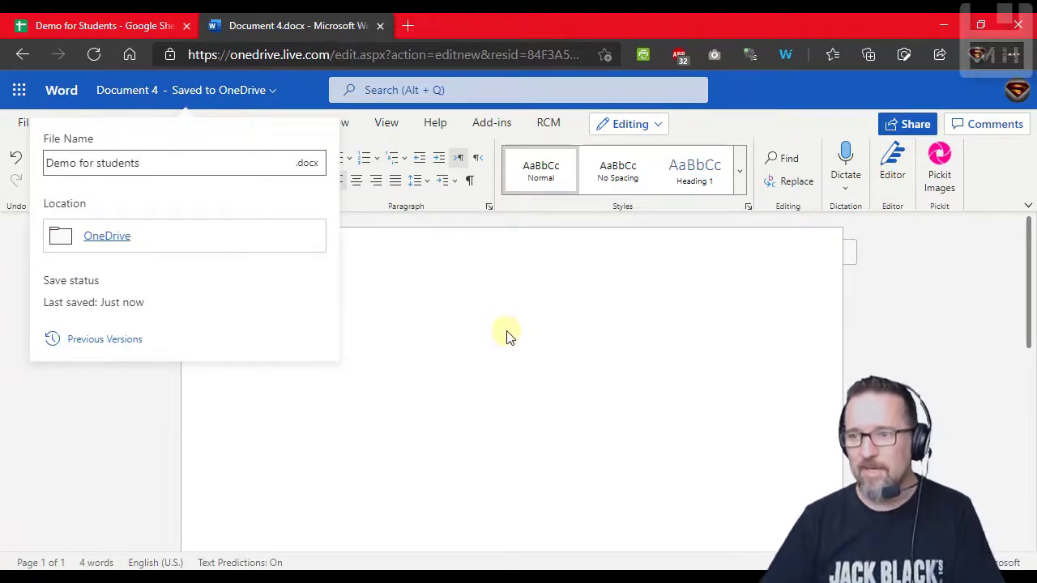
click(508, 331)
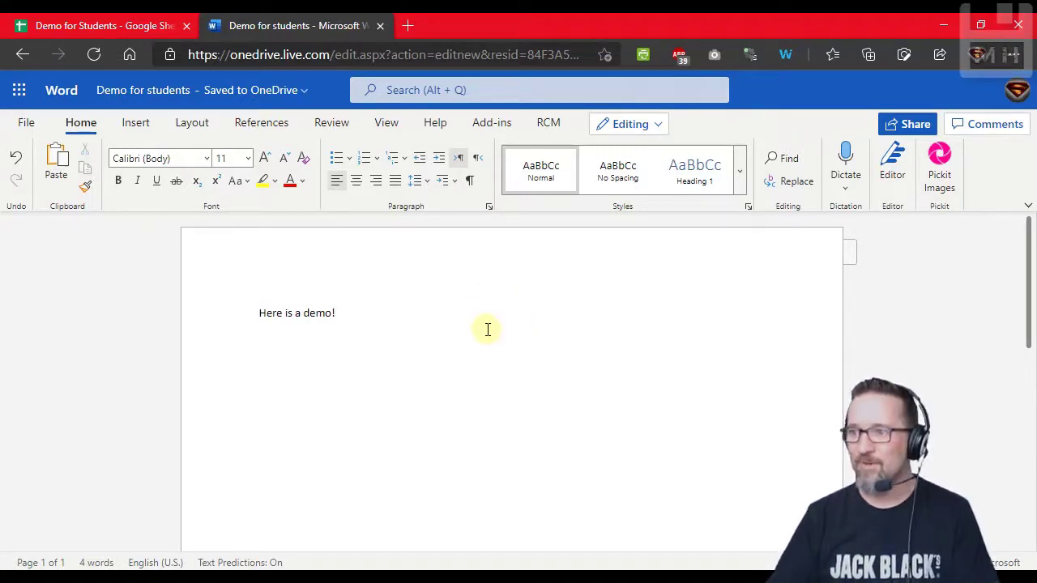
click(108, 27)
click(231, 24)
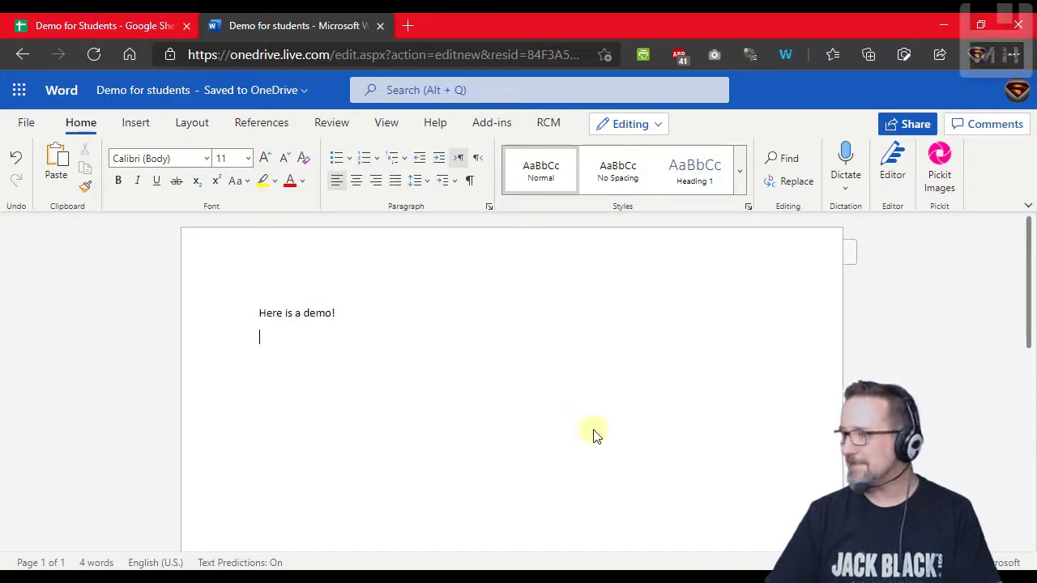
click(136, 123)
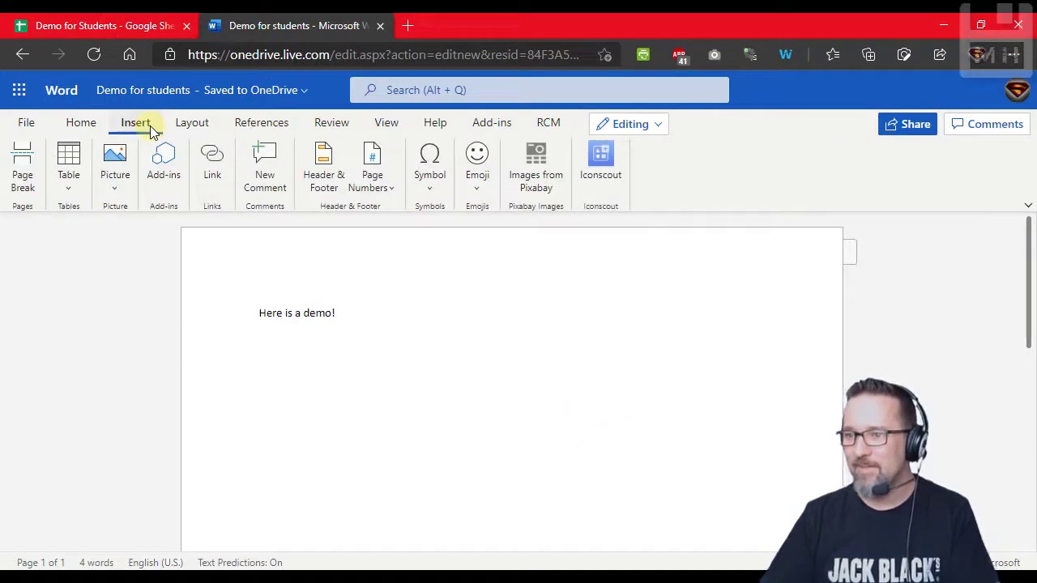
click(117, 187)
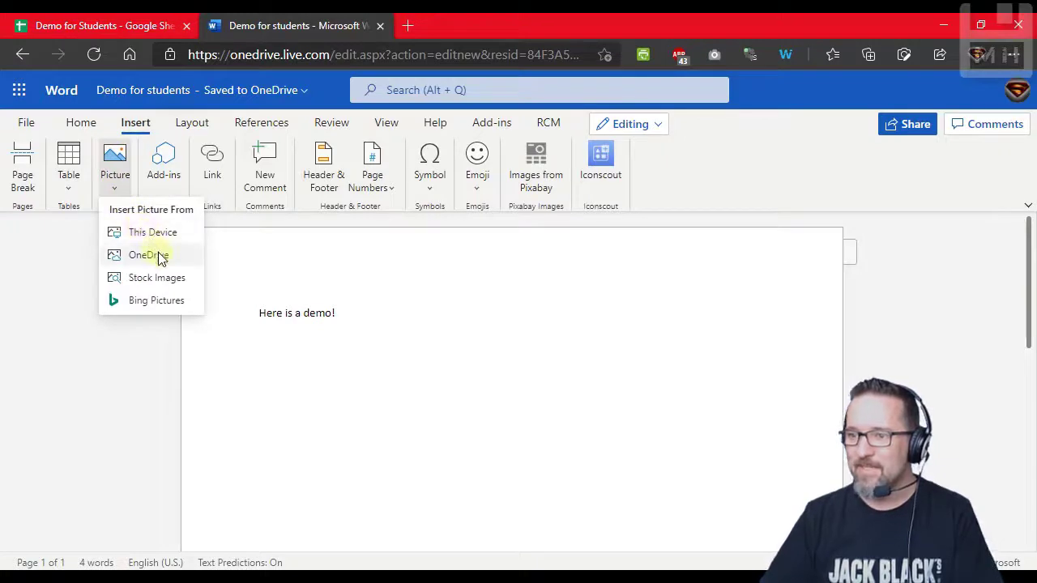
click(524, 335)
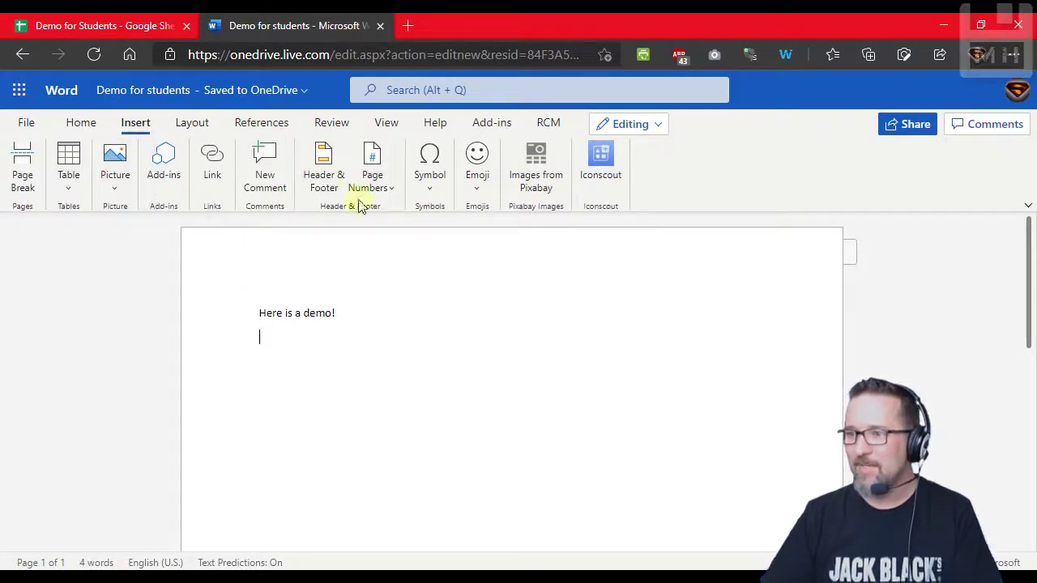
click(83, 128)
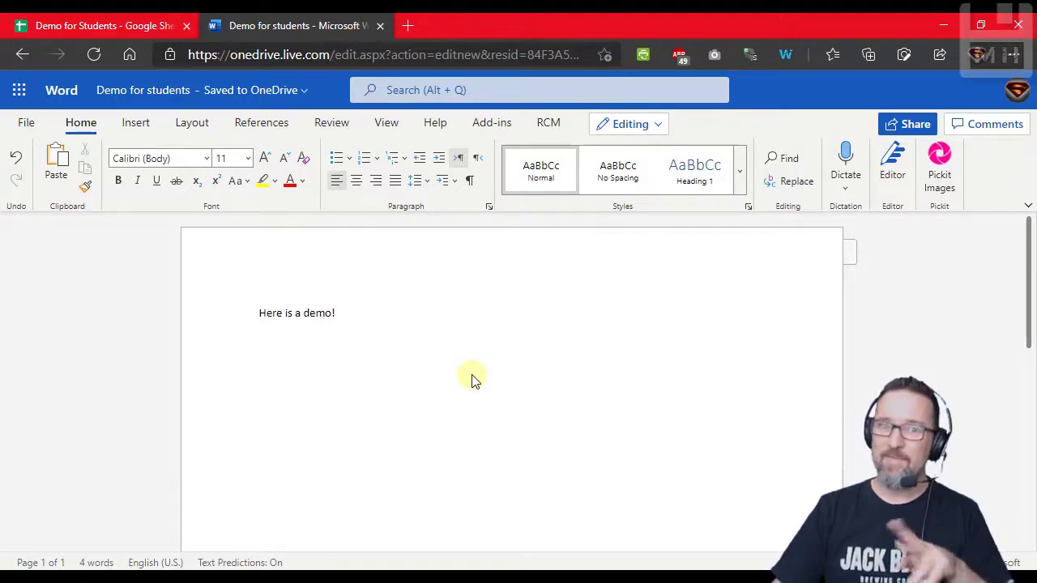
- Scroll the Word page and toggle tabs, ending on the 'Demo for Students' spreadsheet
scroll(488, 387, down, 3)
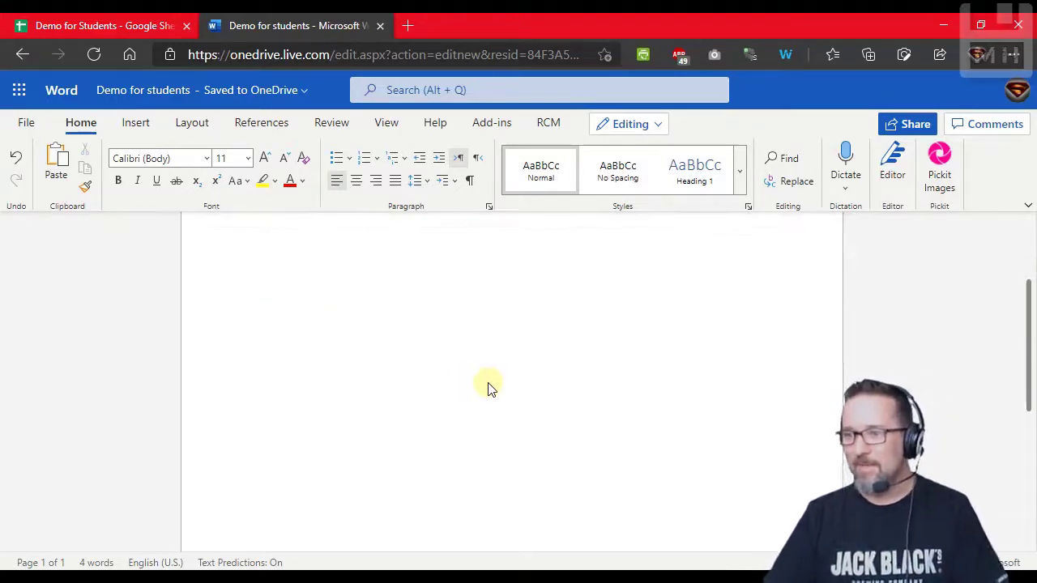
scroll(489, 388, up, 3)
click(123, 21)
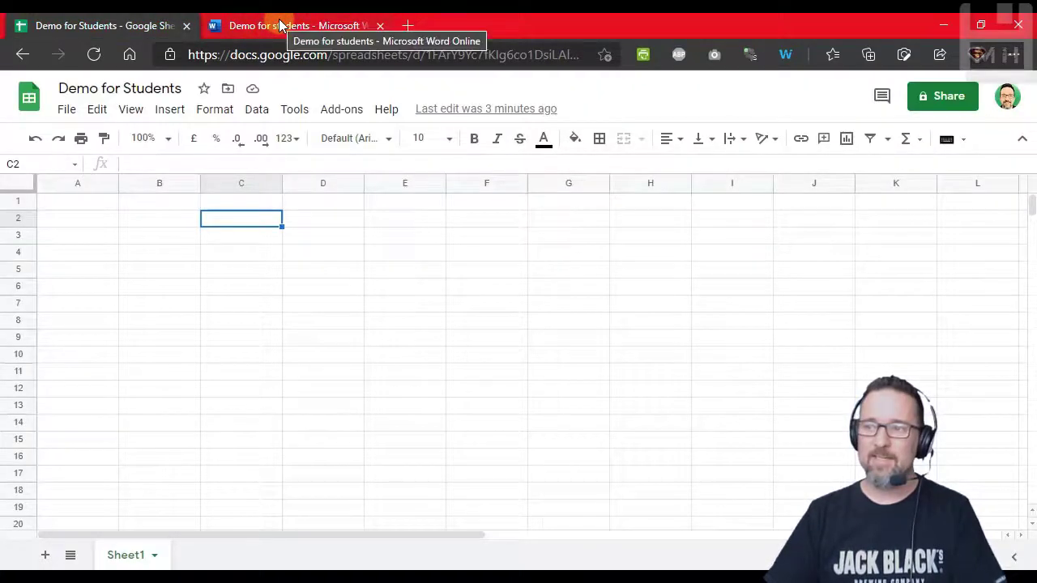
click(279, 26)
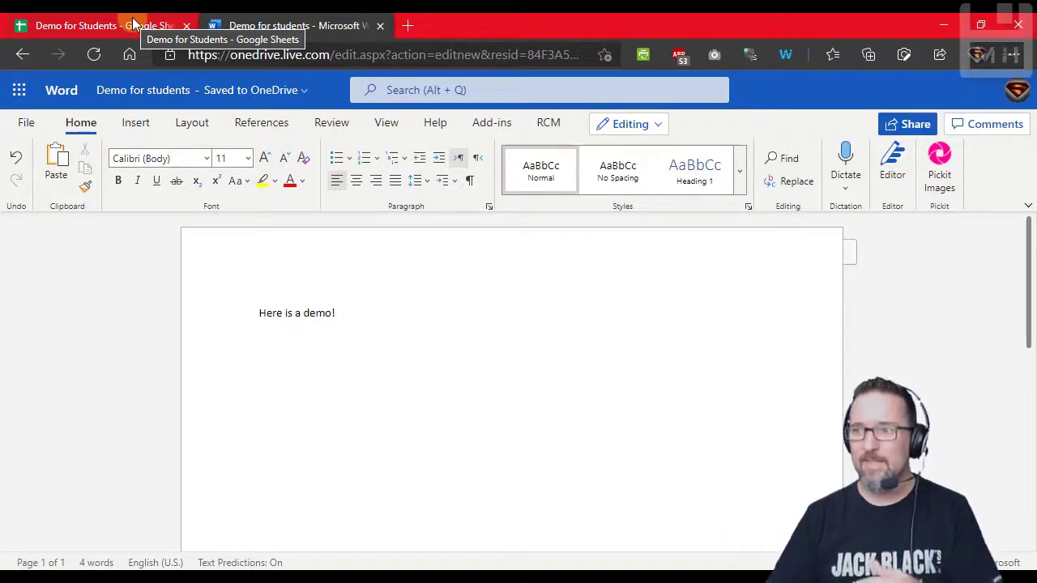
click(134, 23)
click(446, 337)
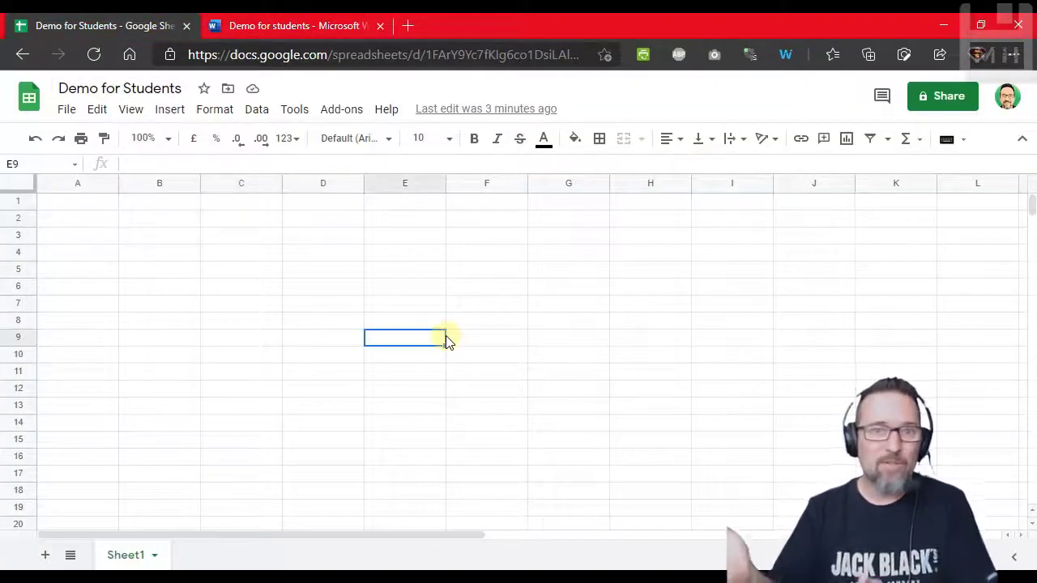